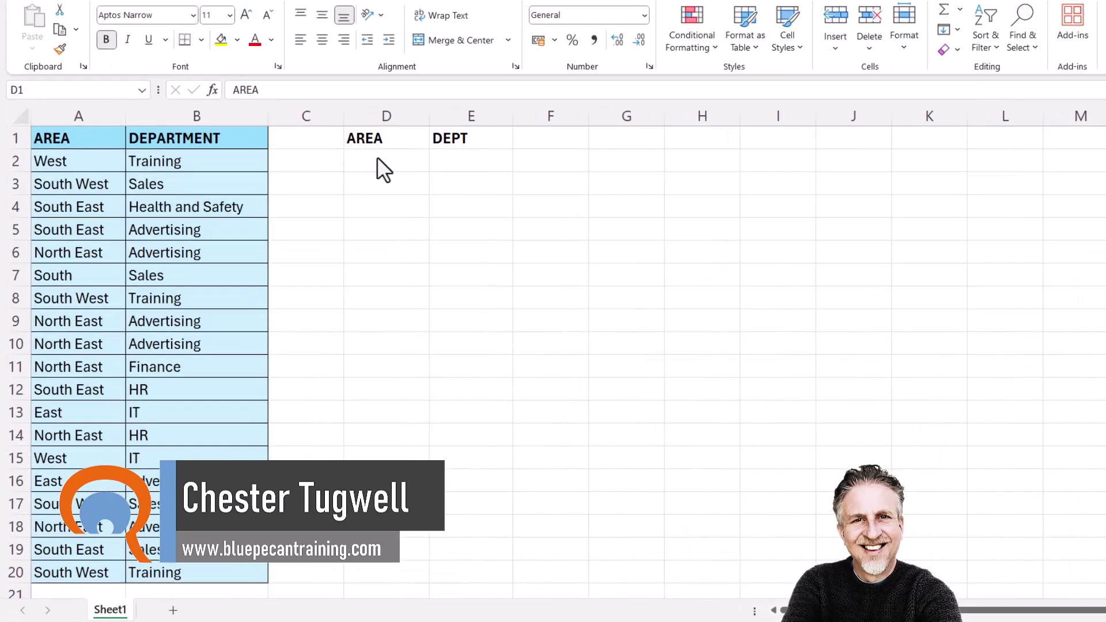
# Select cell D2 below the AREA heading to hold the new formula.
pyautogui.click(341, 199)
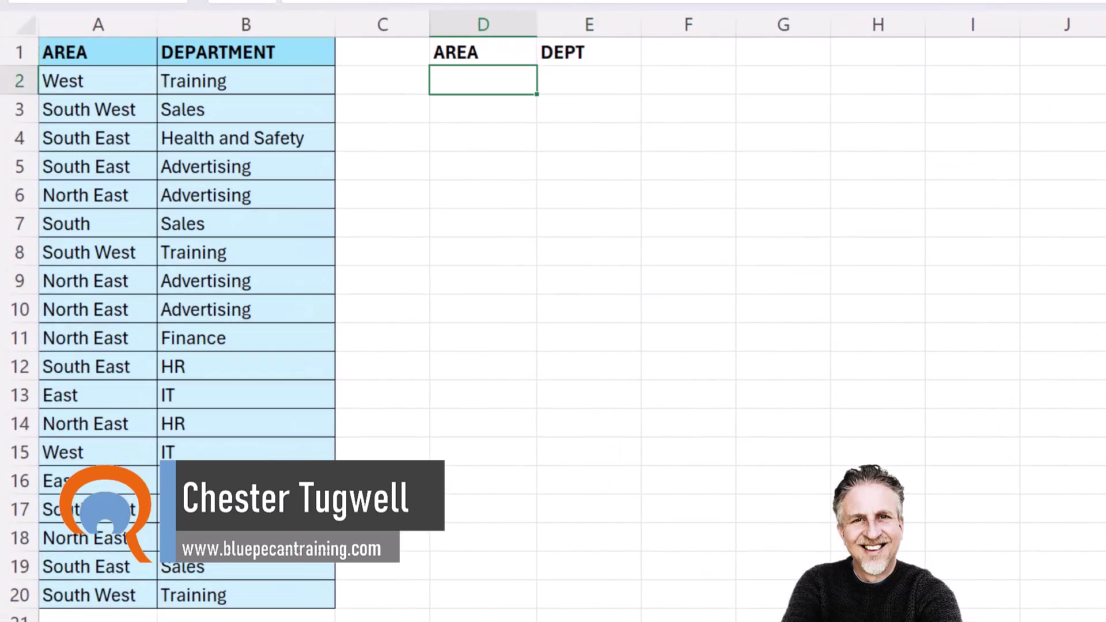
# Enter =COUNTIFS(A2:A20,A2:A20) in D2 to count each area's occurrences, then reopen it for editing.
pyautogui.write('=COUNT')
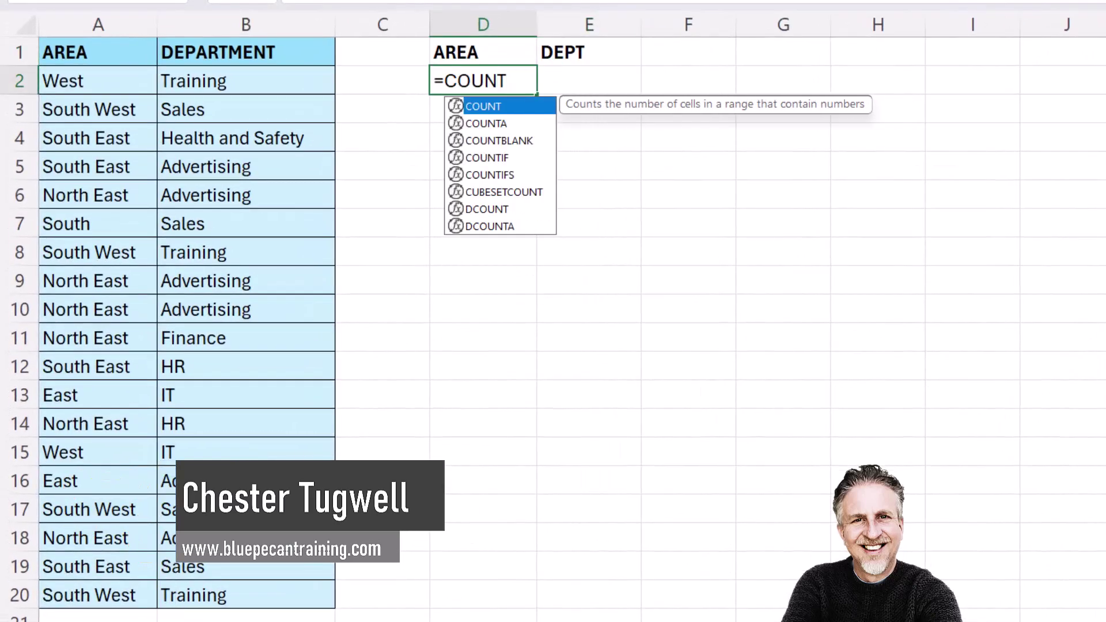
pyautogui.write('IFS(')
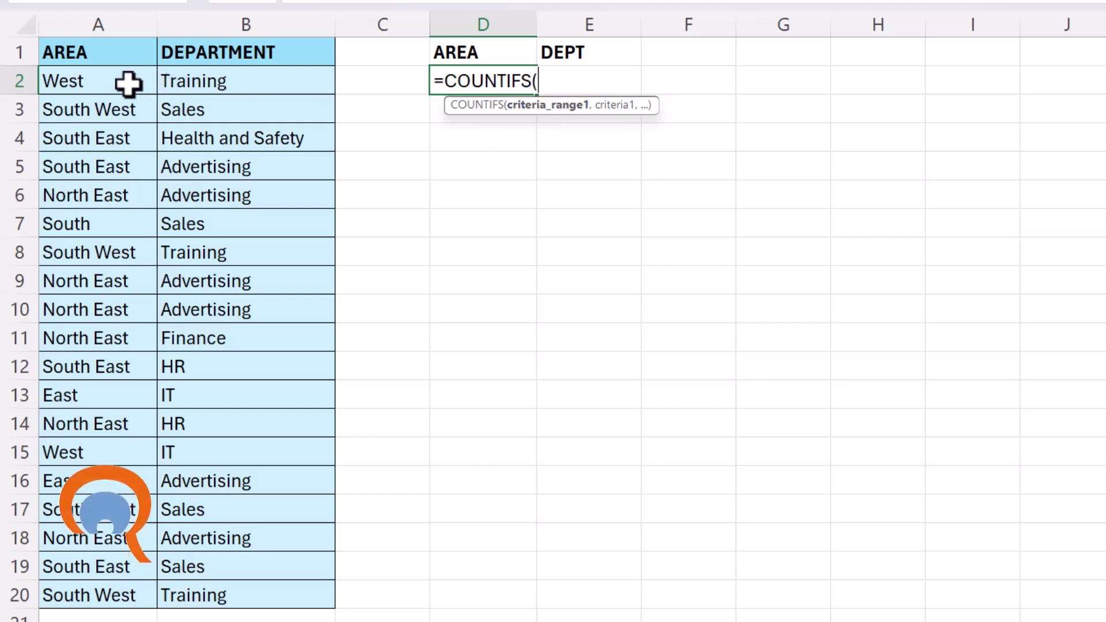
pyautogui.moveTo(77, 81); pyautogui.dragTo(72, 589)
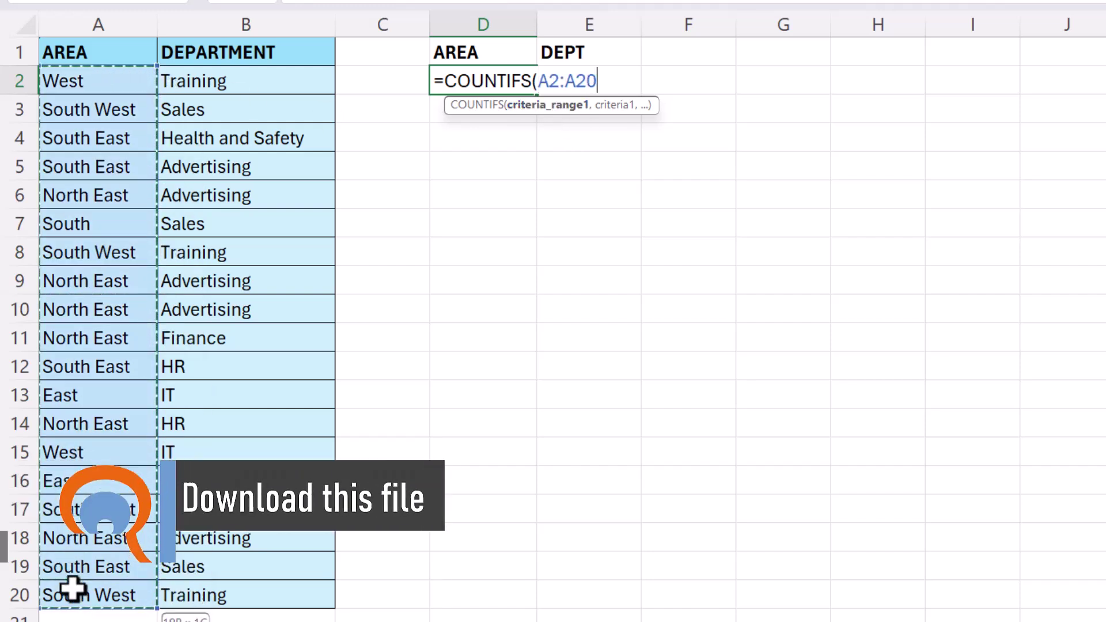
pyautogui.write(',')
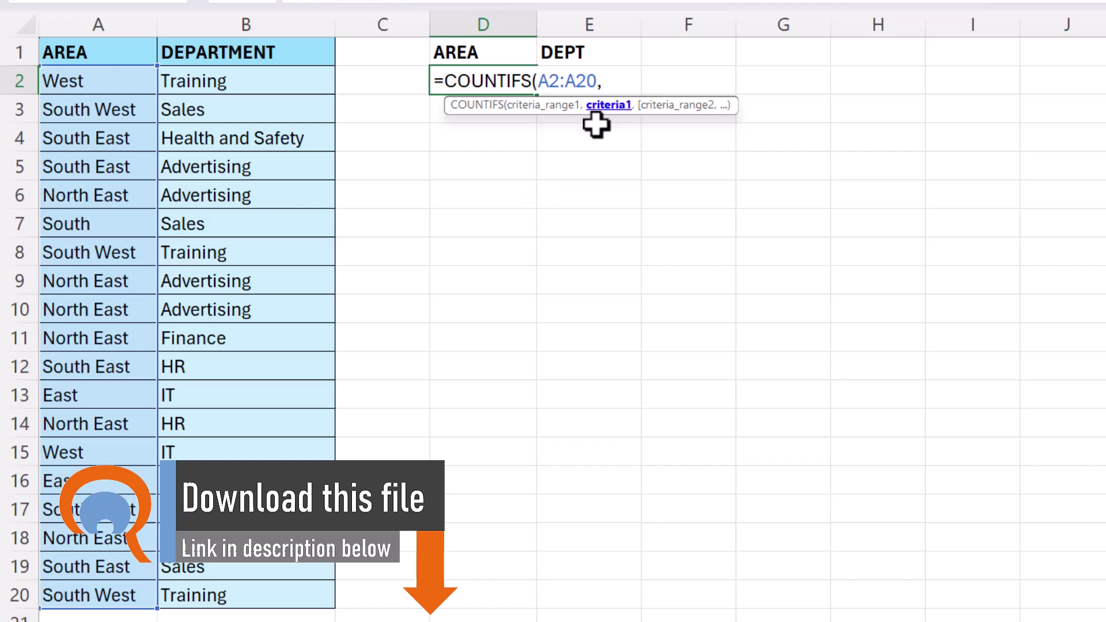
pyautogui.moveTo(99, 81); pyautogui.dragTo(84, 596)
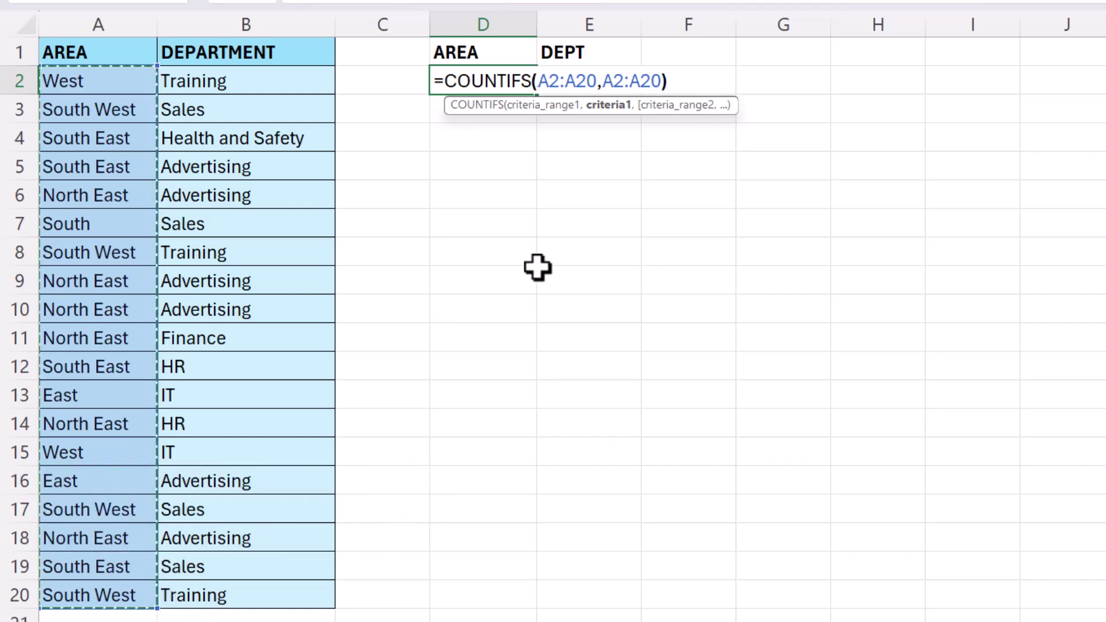
pyautogui.press('Return')
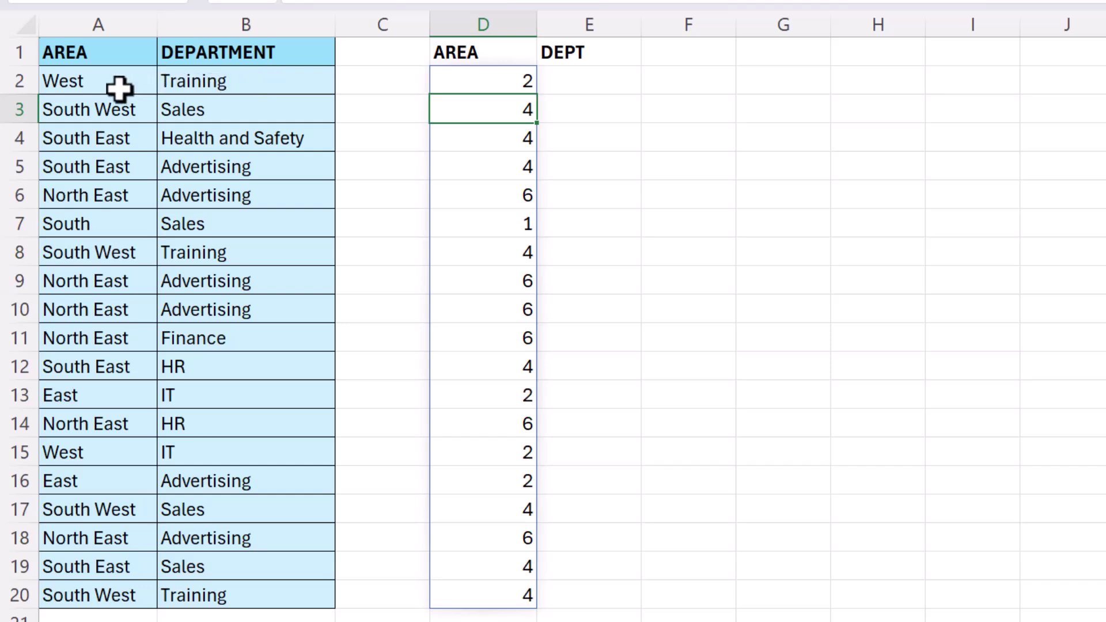
pyautogui.doubleClick(507, 81)
# Extend the D2 formula to =COUNTIFS(A2:A20,A2:A20,B2:B20,B2:B20) so it counts area-department pairs.
pyautogui.click(659, 81)
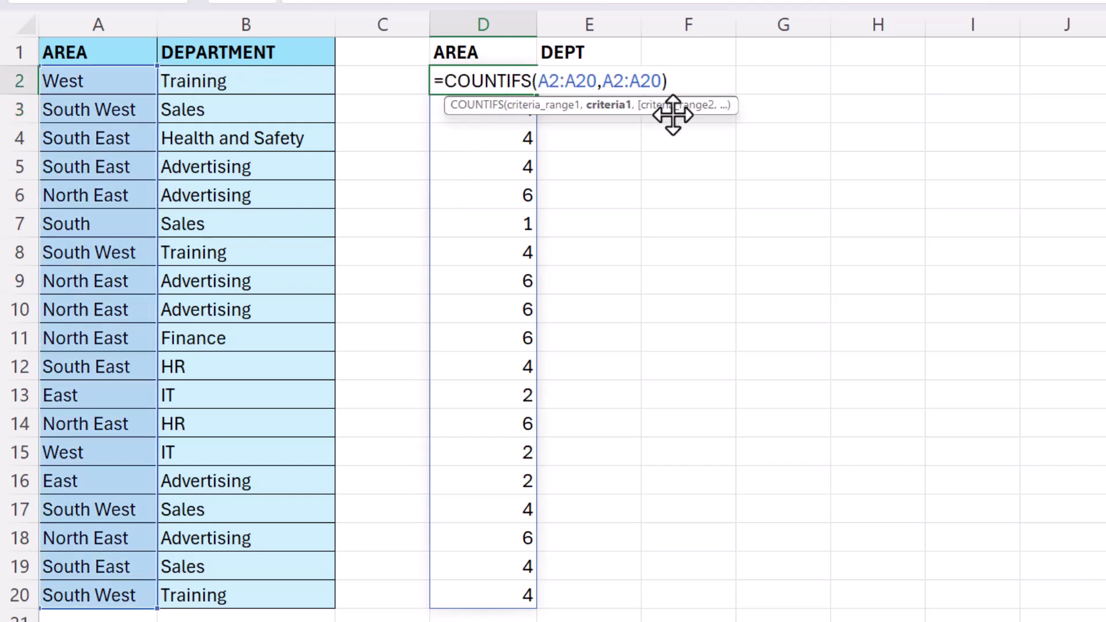
pyautogui.write(',')
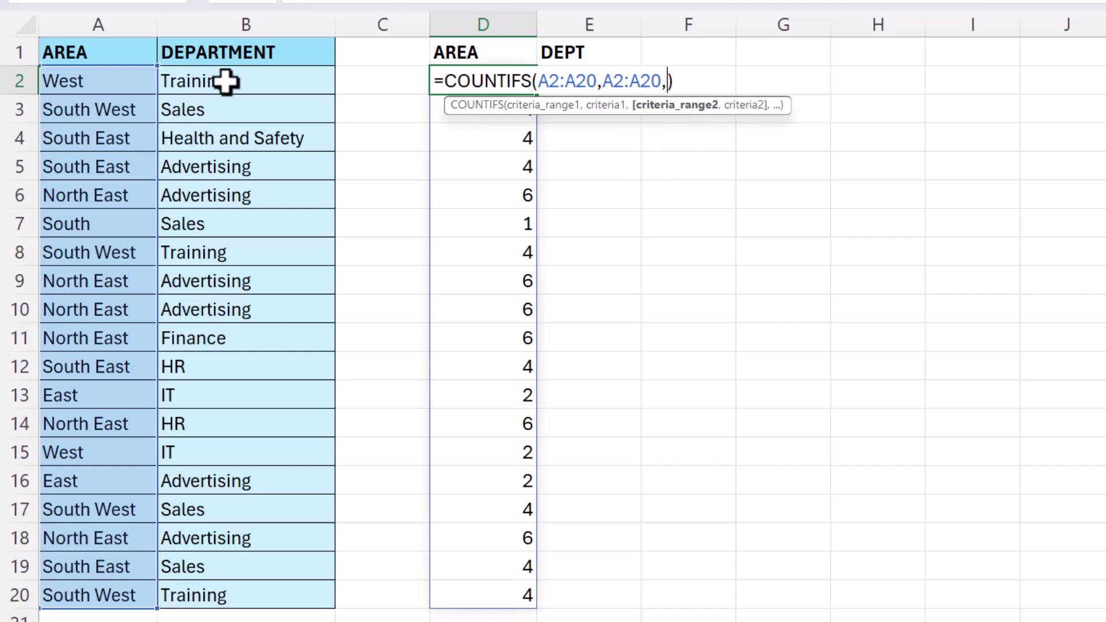
pyautogui.moveTo(224, 81); pyautogui.dragTo(219, 585)
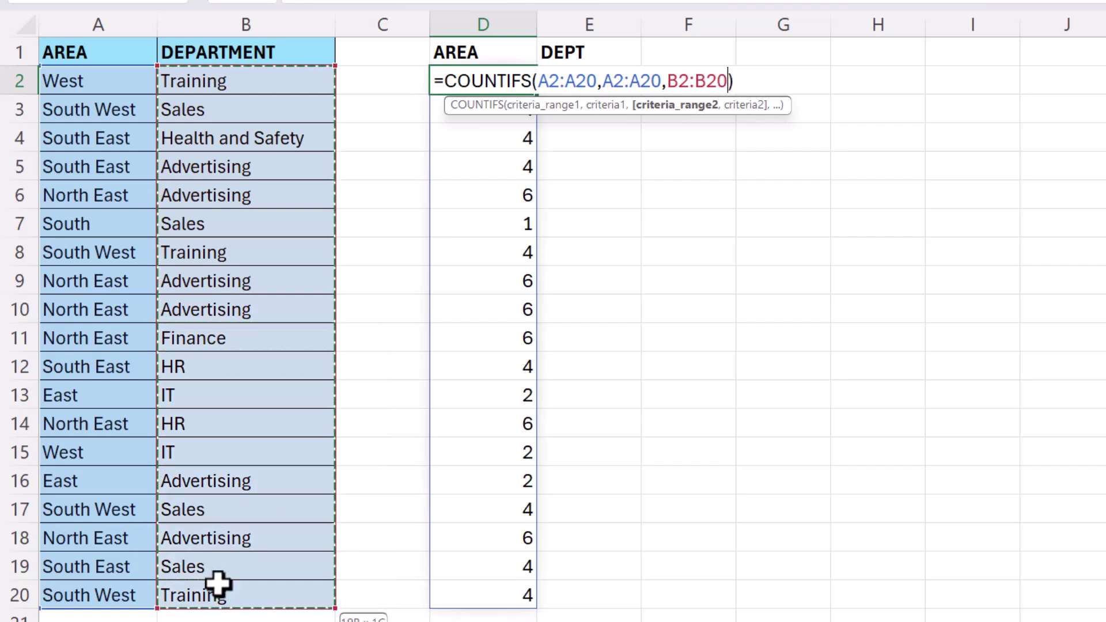
pyautogui.write(',')
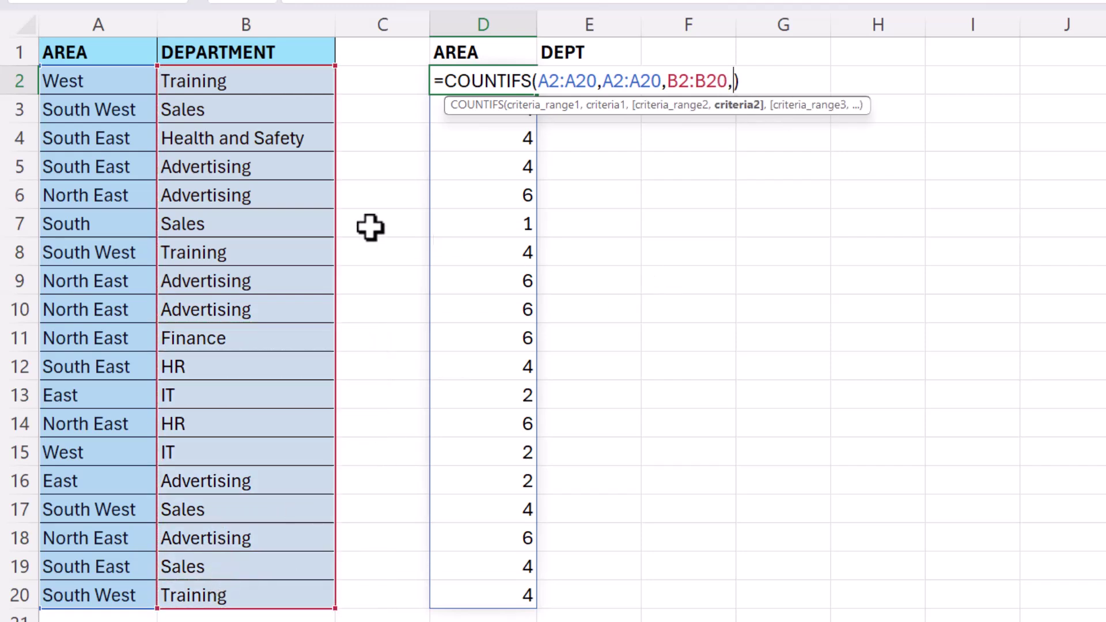
pyautogui.moveTo(249, 77); pyautogui.dragTo(241, 595)
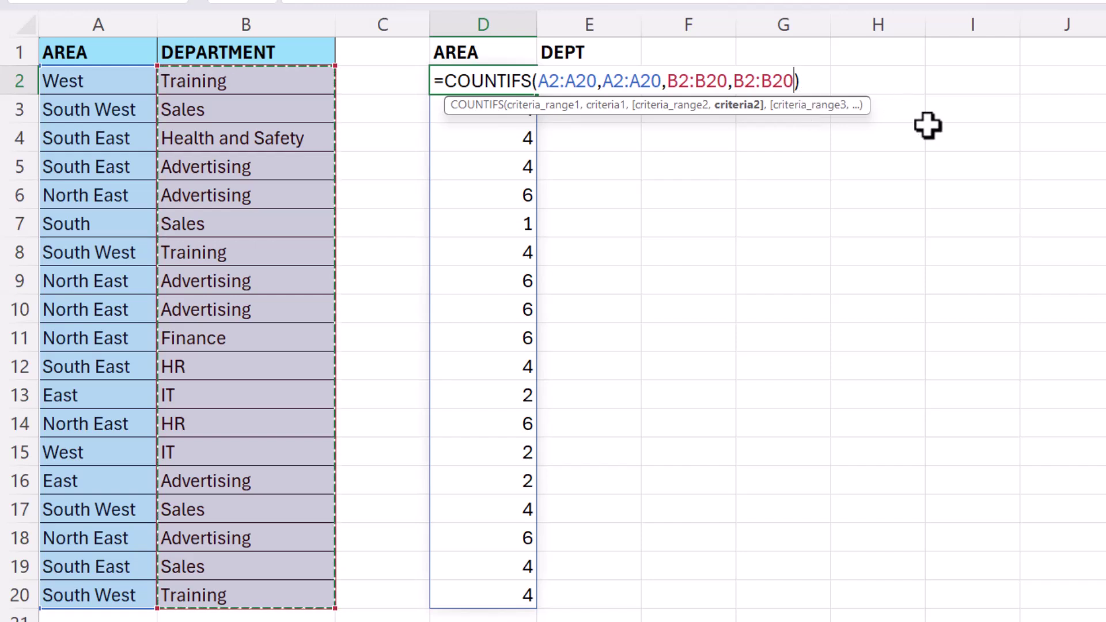
pyautogui.press('Return')
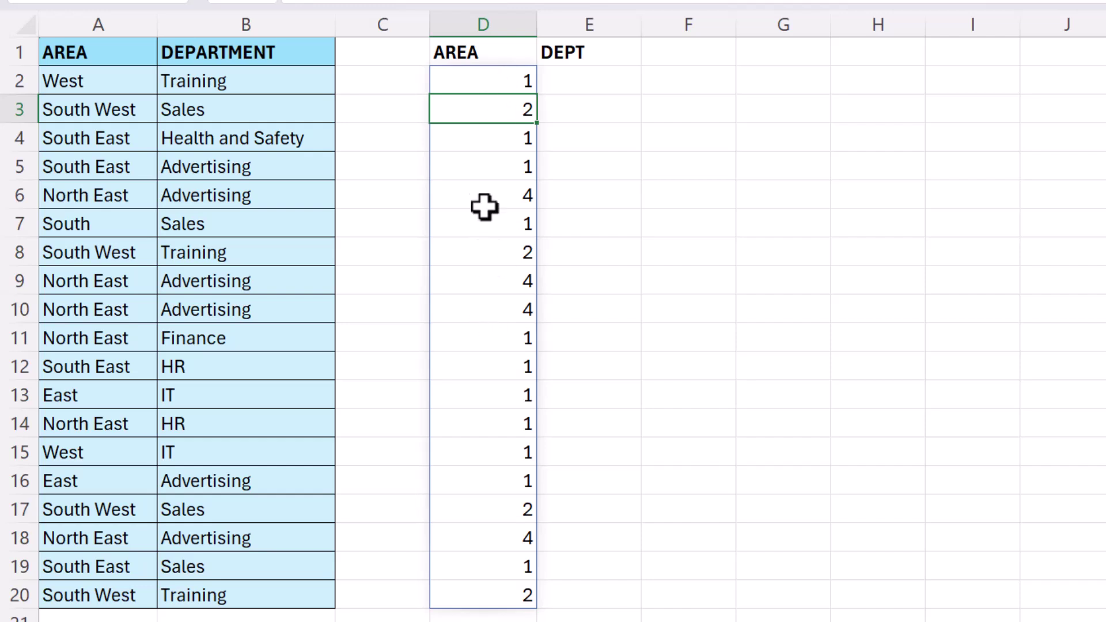
# Append >1 to the D2 COUNTIFS formula to flag repeated pairs as TRUE/FALSE.
pyautogui.doubleClick(496, 84)
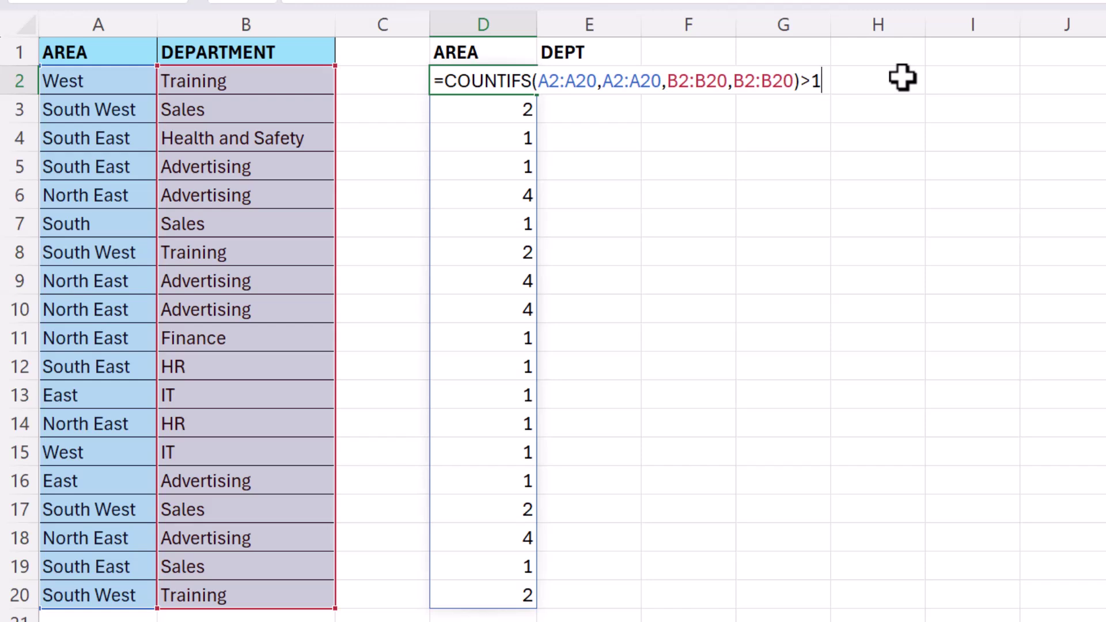
pyautogui.press('Return')
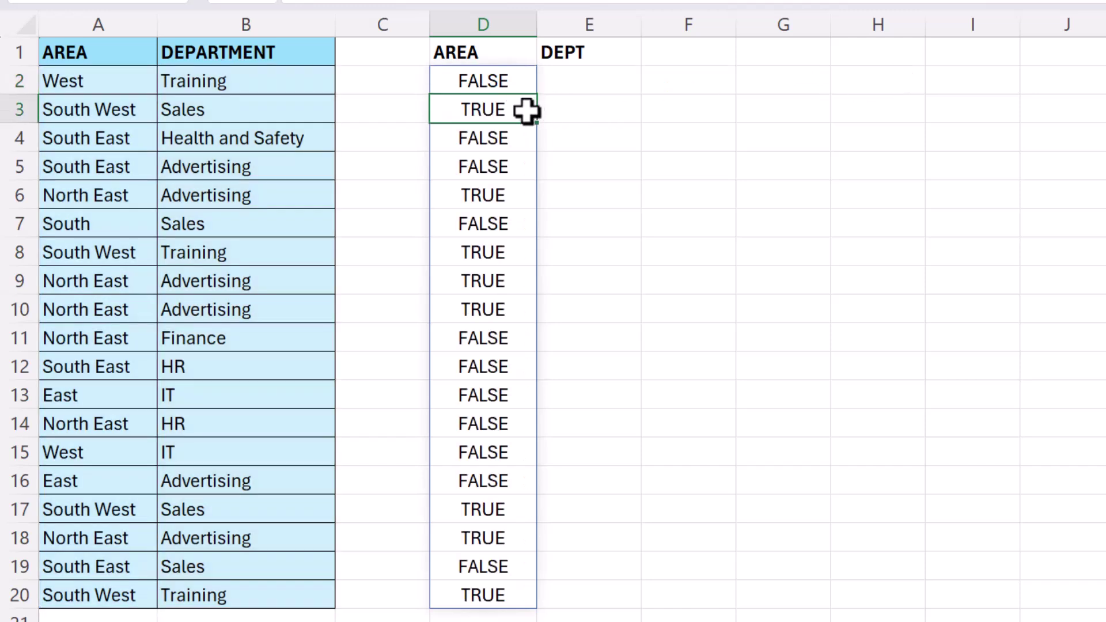
pyautogui.doubleClick(505, 82)
# Wrap the test in FILTER(A2:B20, ..., "No duplicates") to list the duplicated area-department rows.
pyautogui.click(444, 81)
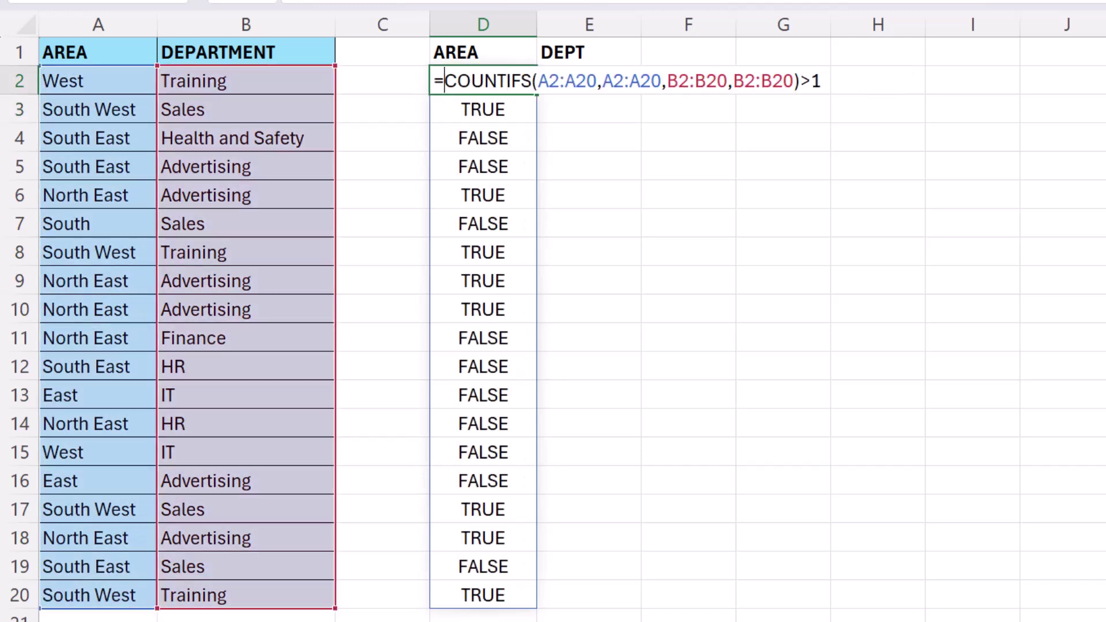
pyautogui.write('FILT')
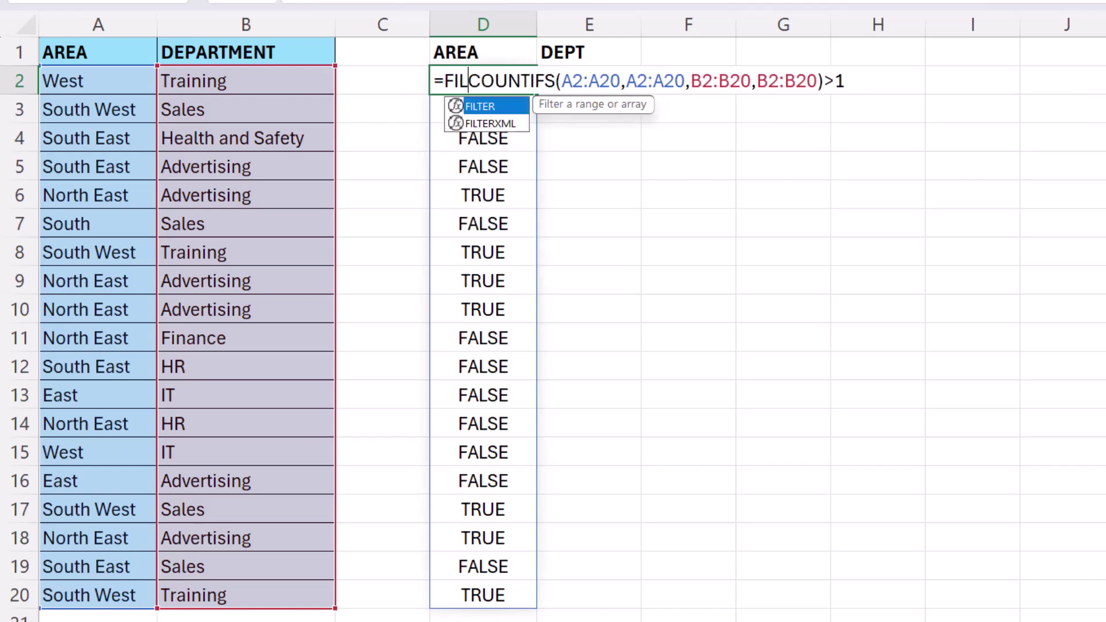
pyautogui.write('ER(')
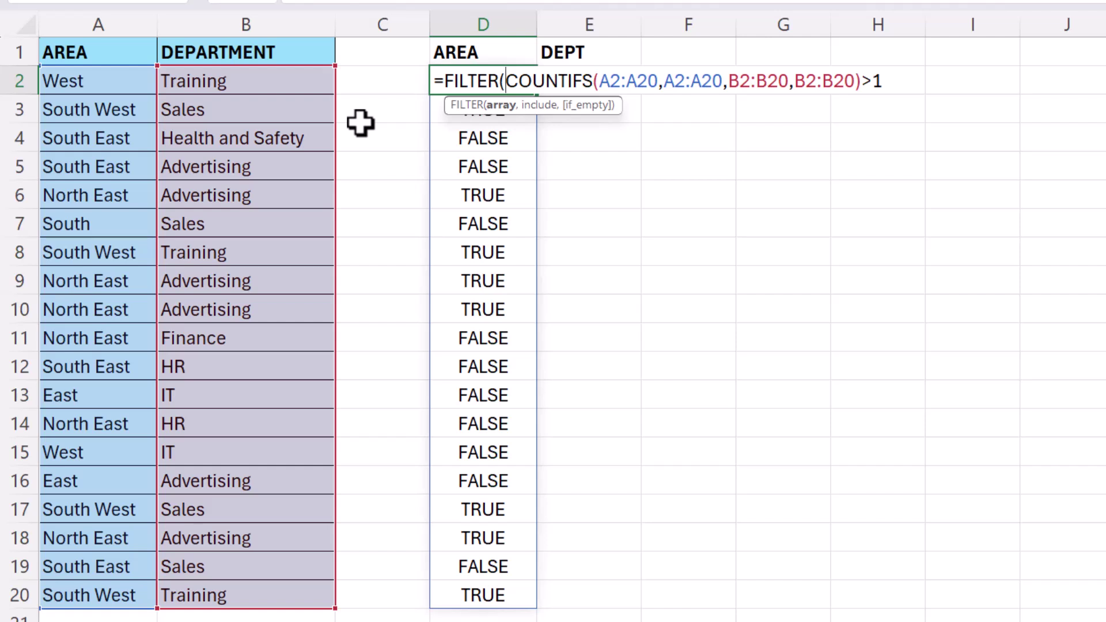
pyautogui.moveTo(88, 79); pyautogui.dragTo(230, 600)
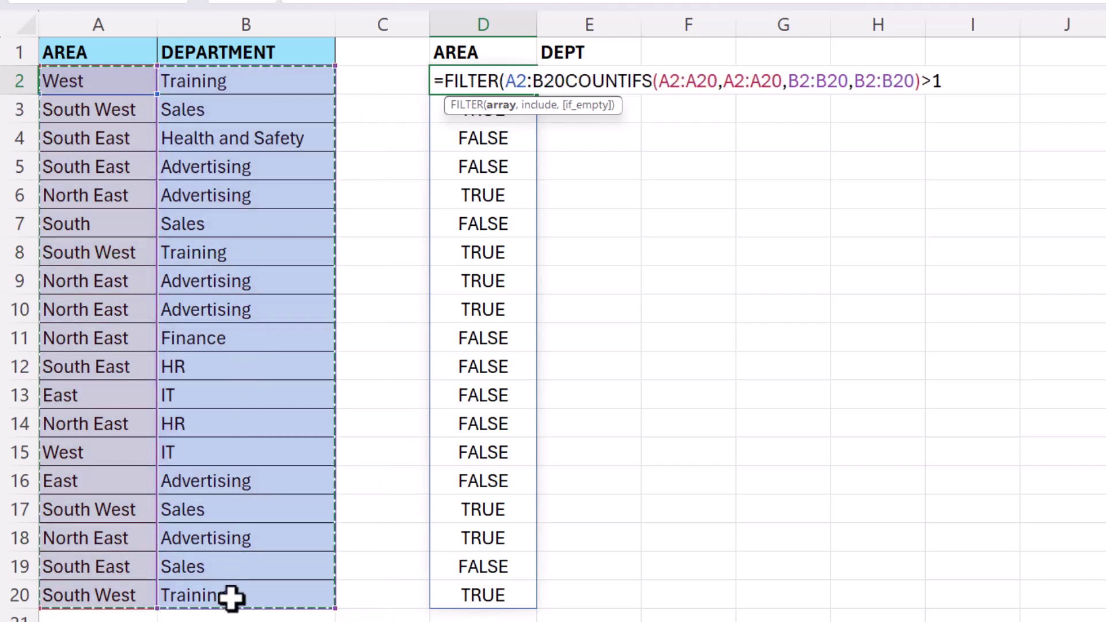
pyautogui.write(',B2:B20)>1')
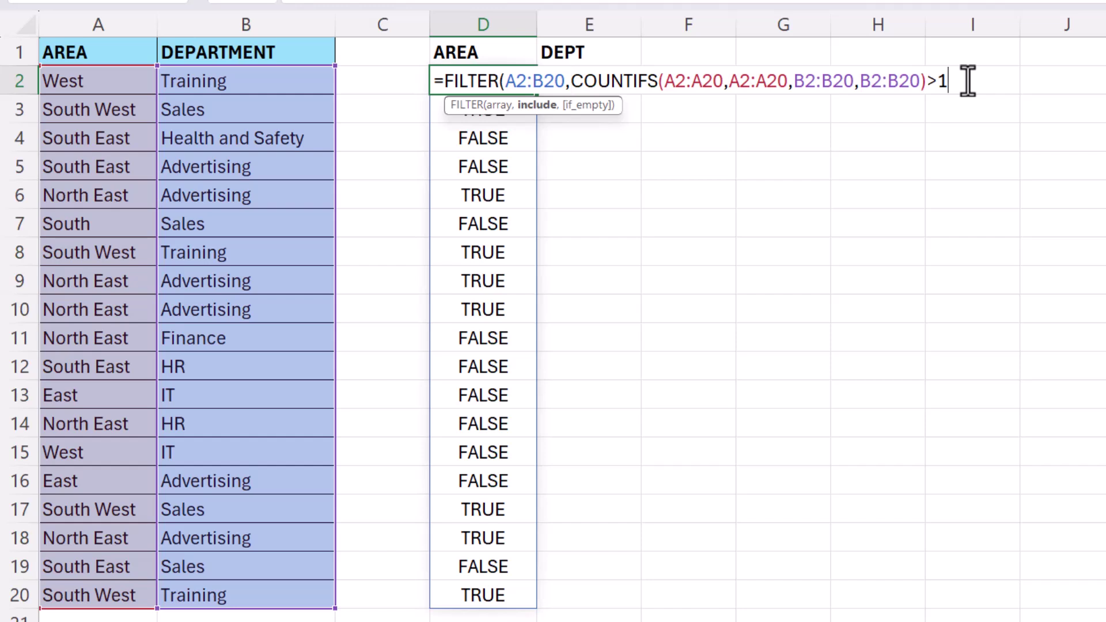
pyautogui.write(',')
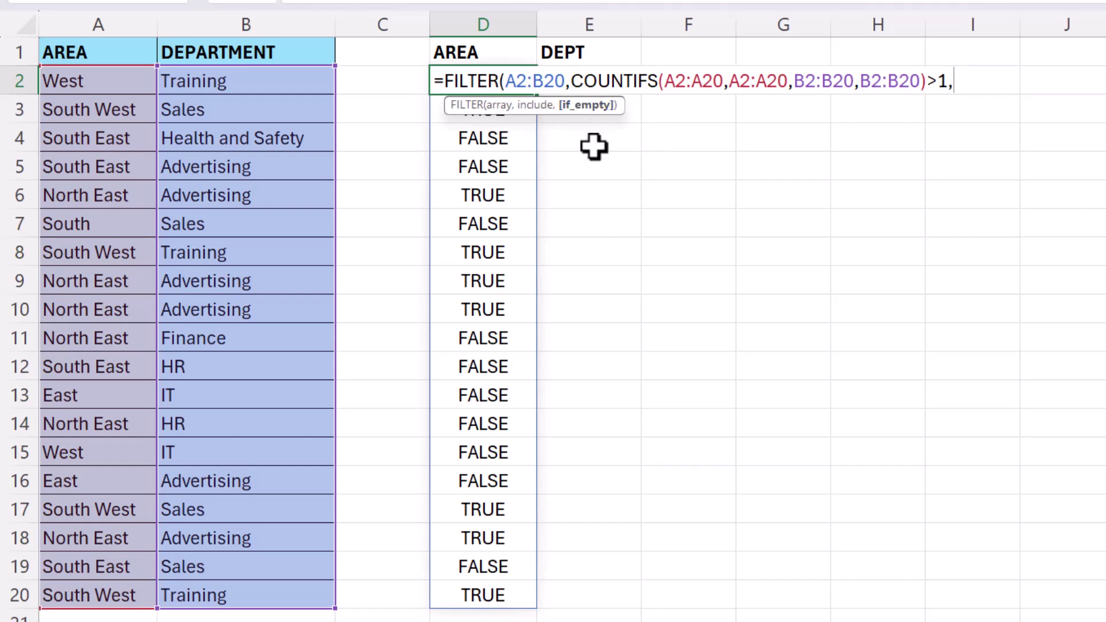
pyautogui.write('"')
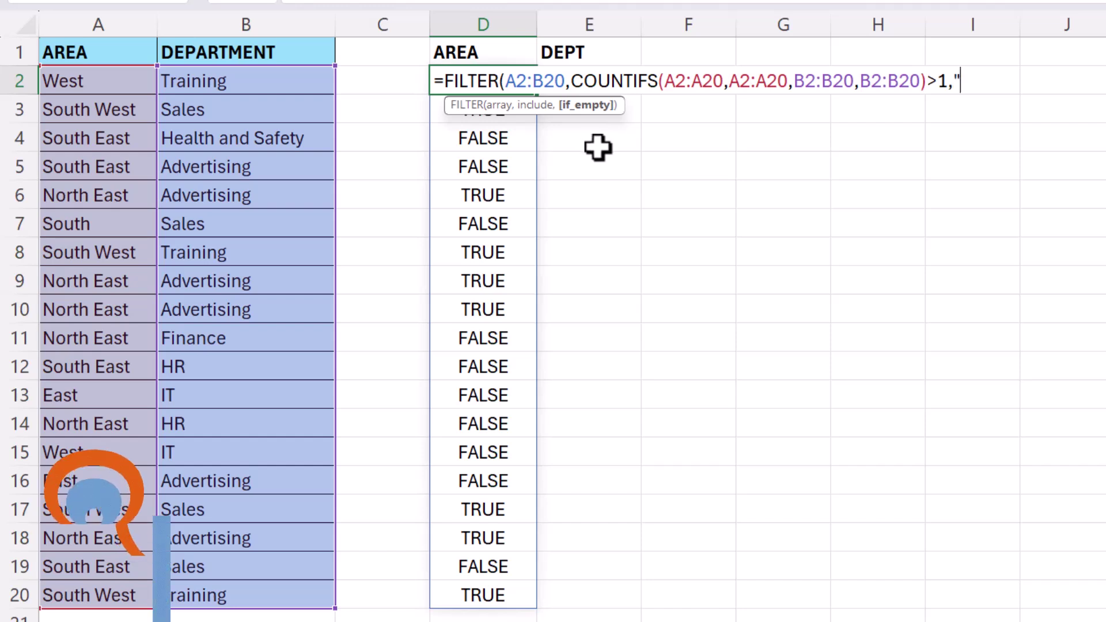
pyautogui.write('No d')
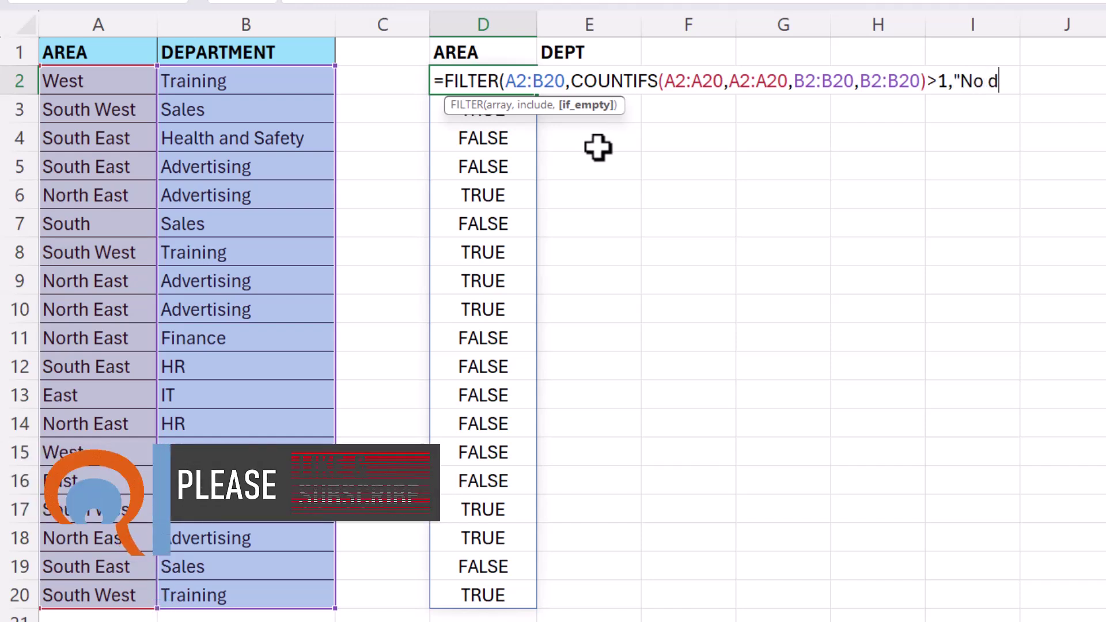
pyautogui.write('uplica')
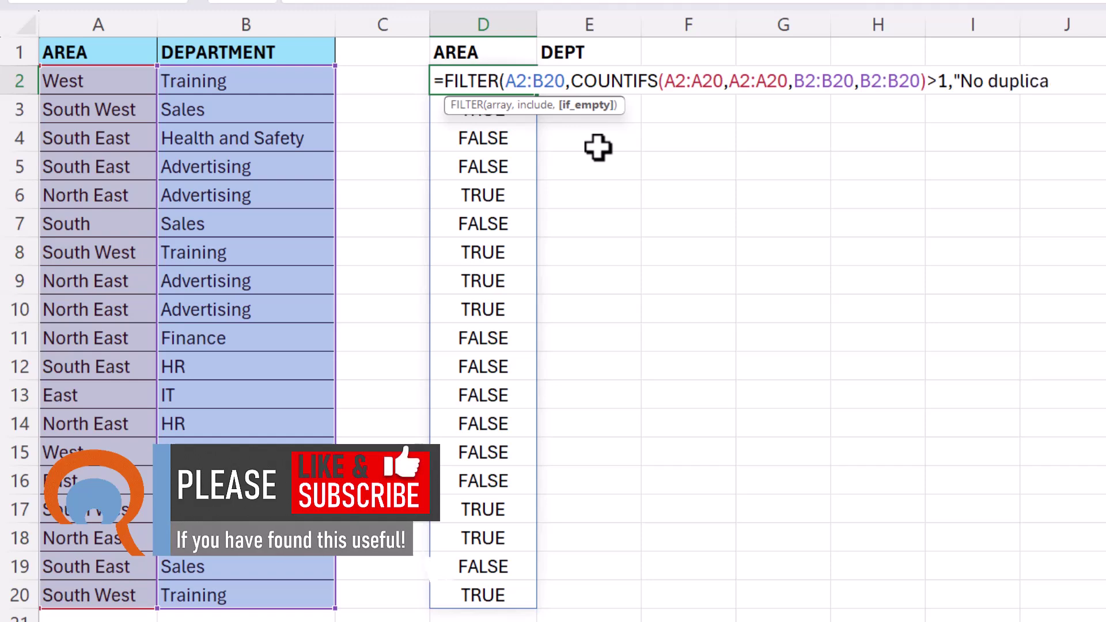
pyautogui.write('tes")')
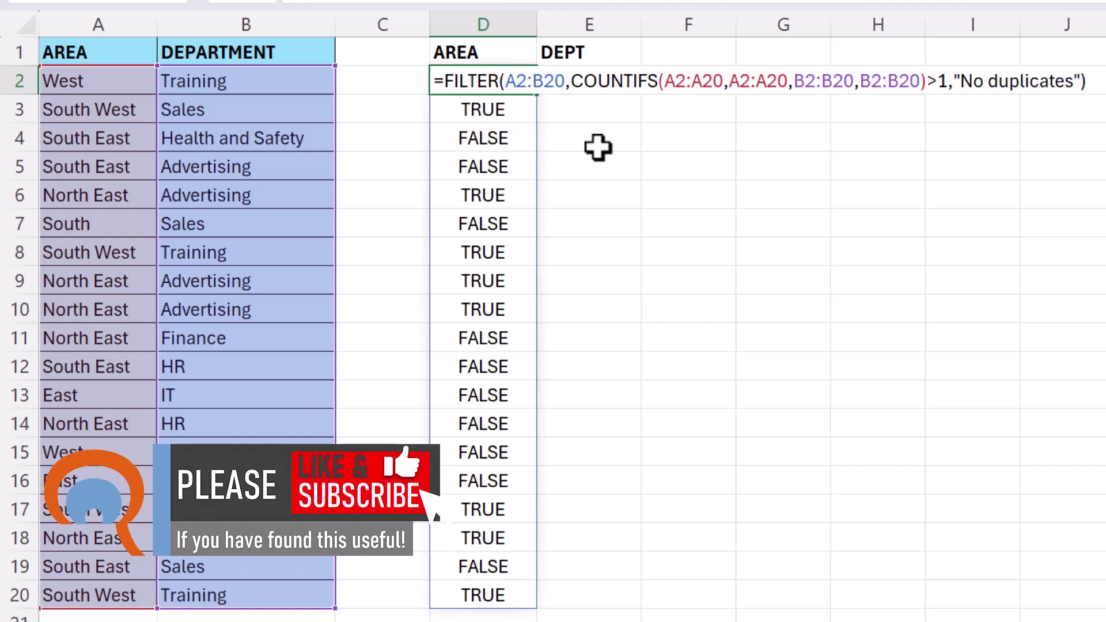
pyautogui.press('Return')
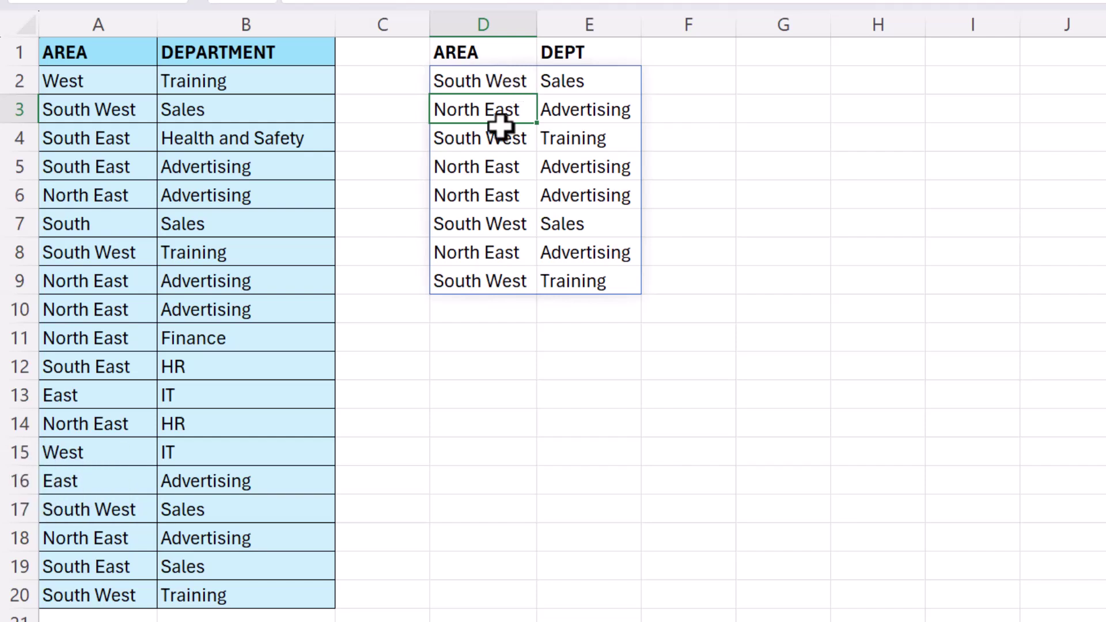
# Wrap the D2 FILTER formula in SORT(...,1) to sort the duplicates by area.
pyautogui.click(487, 87)
pyautogui.doubleClick(487, 86)
pyautogui.click(448, 81)
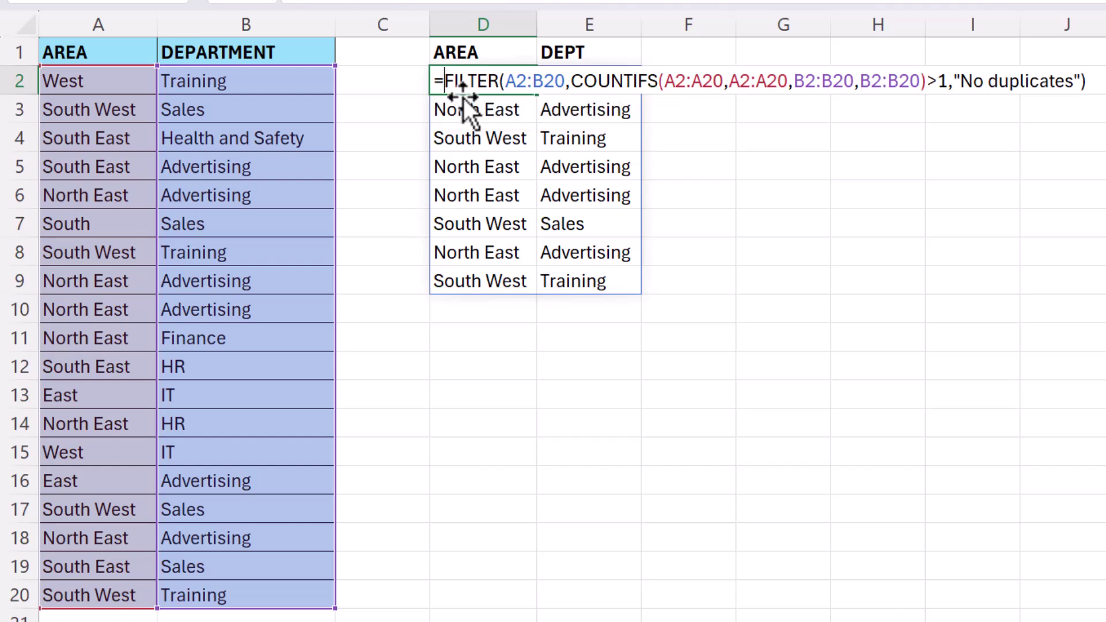
pyautogui.write('SORT')
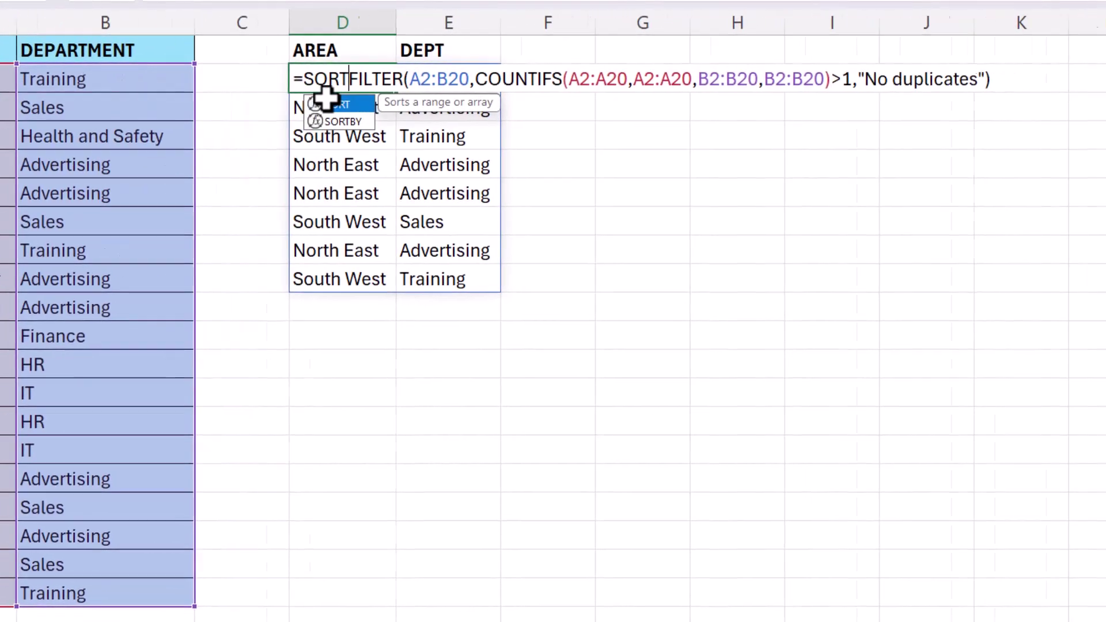
pyautogui.doubleClick(467, 103)
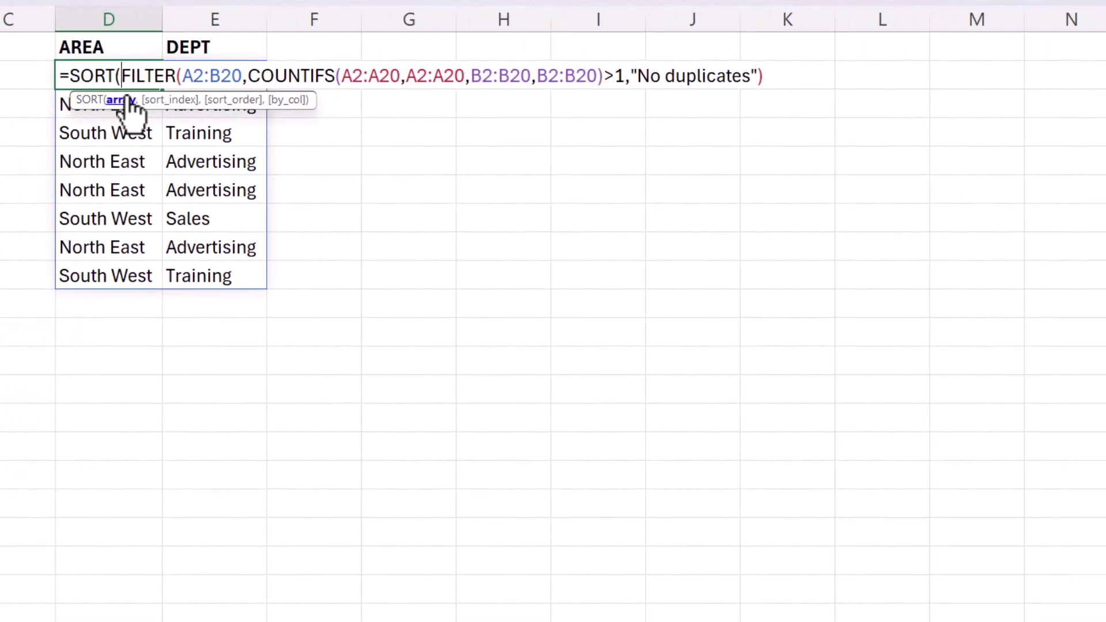
pyautogui.click(779, 80)
pyautogui.write(',')
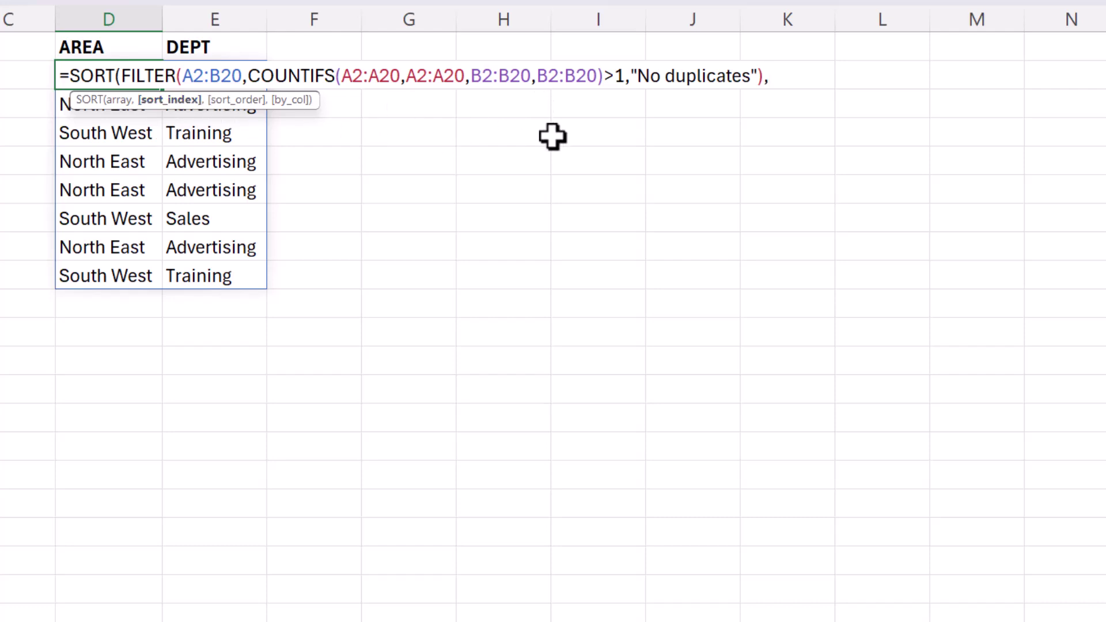
pyautogui.write('1)')
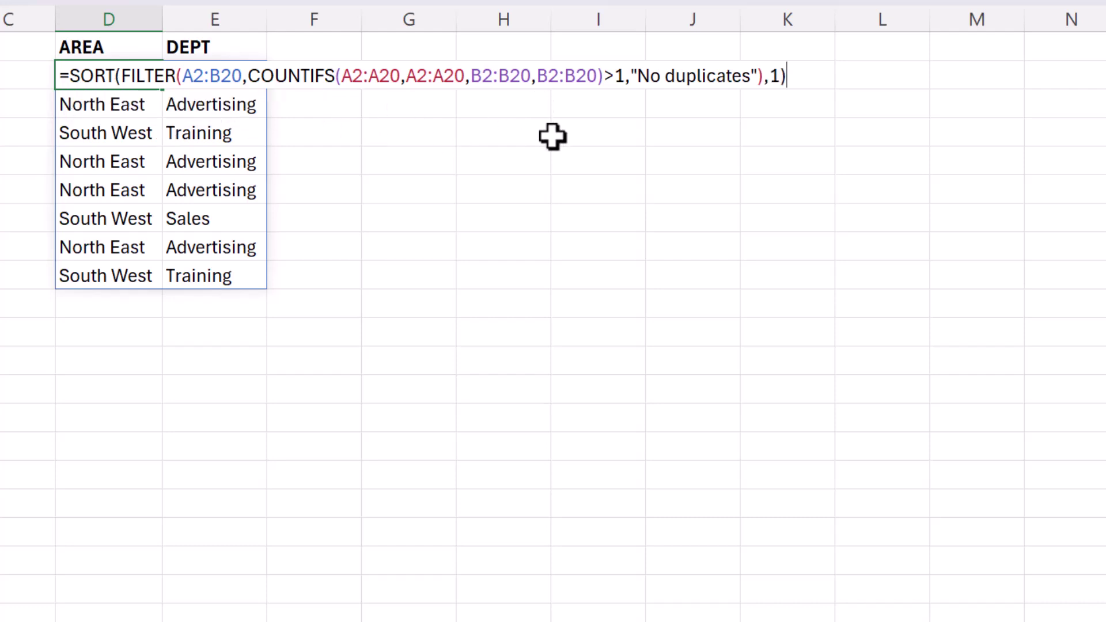
pyautogui.press('Return')
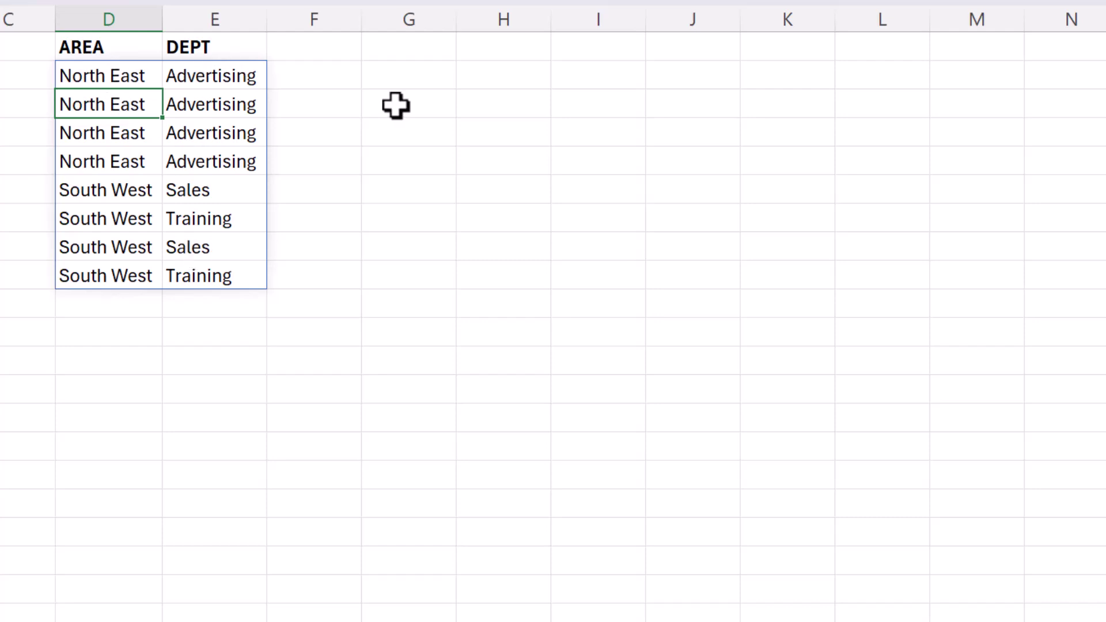
# Change the SORT arguments to sort index {1,2} with ascending order {1,1}.
pyautogui.press('Up')
pyautogui.press('F2')
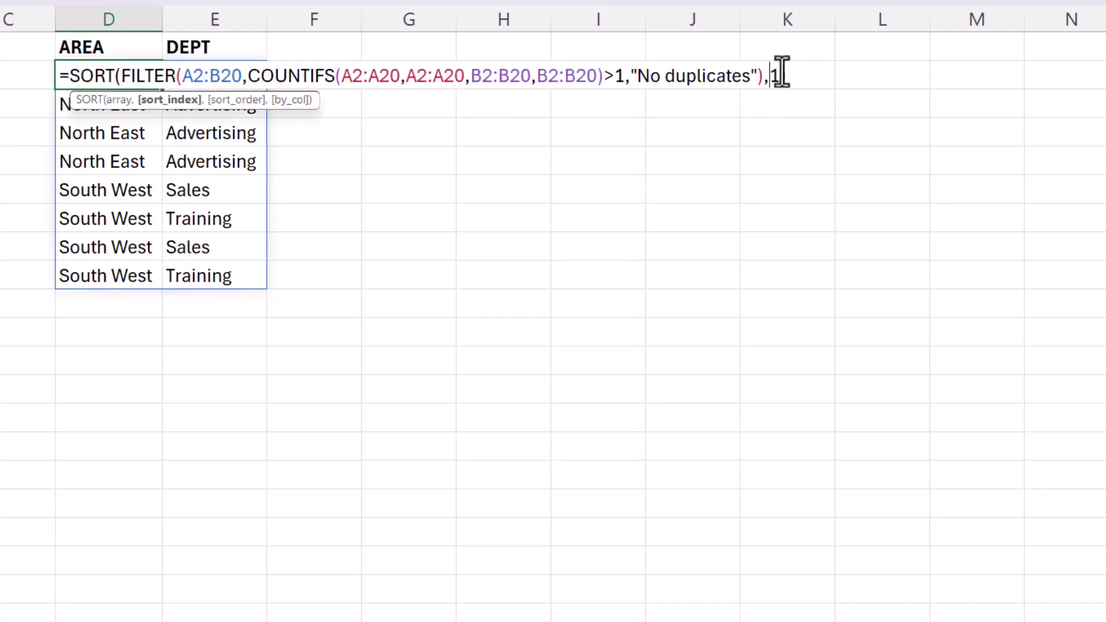
pyautogui.write(',2')
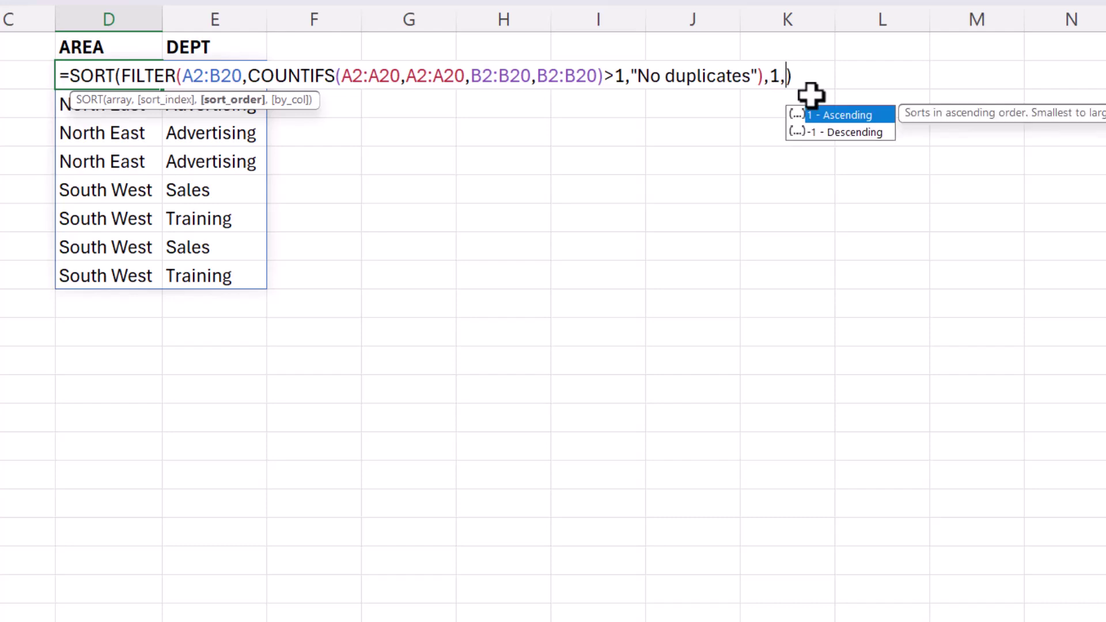
pyautogui.click(771, 75)
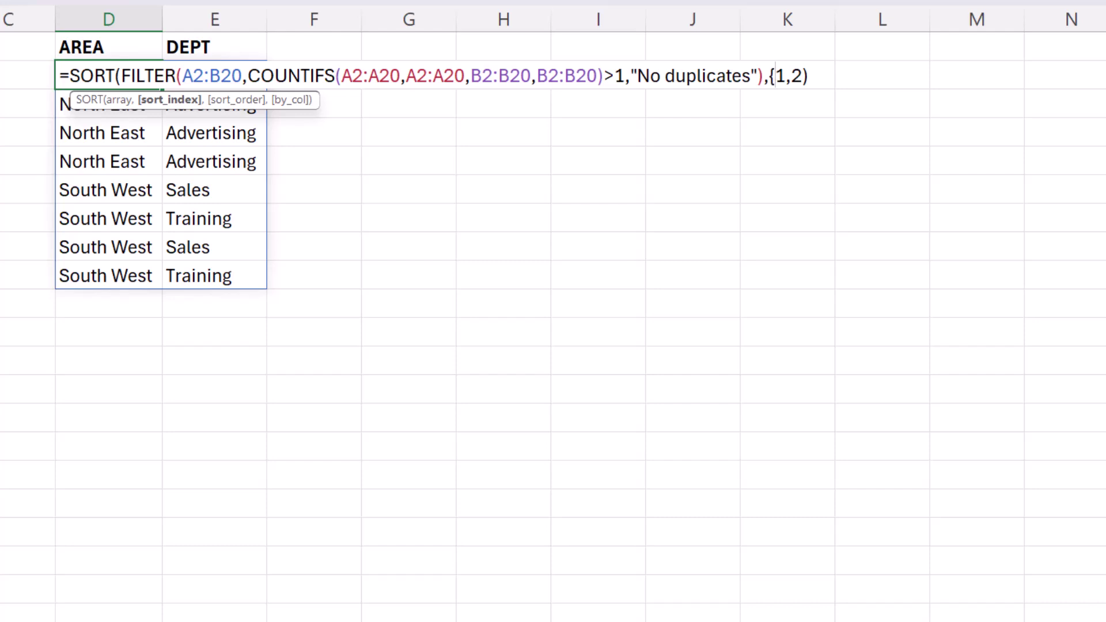
pyautogui.write(',')
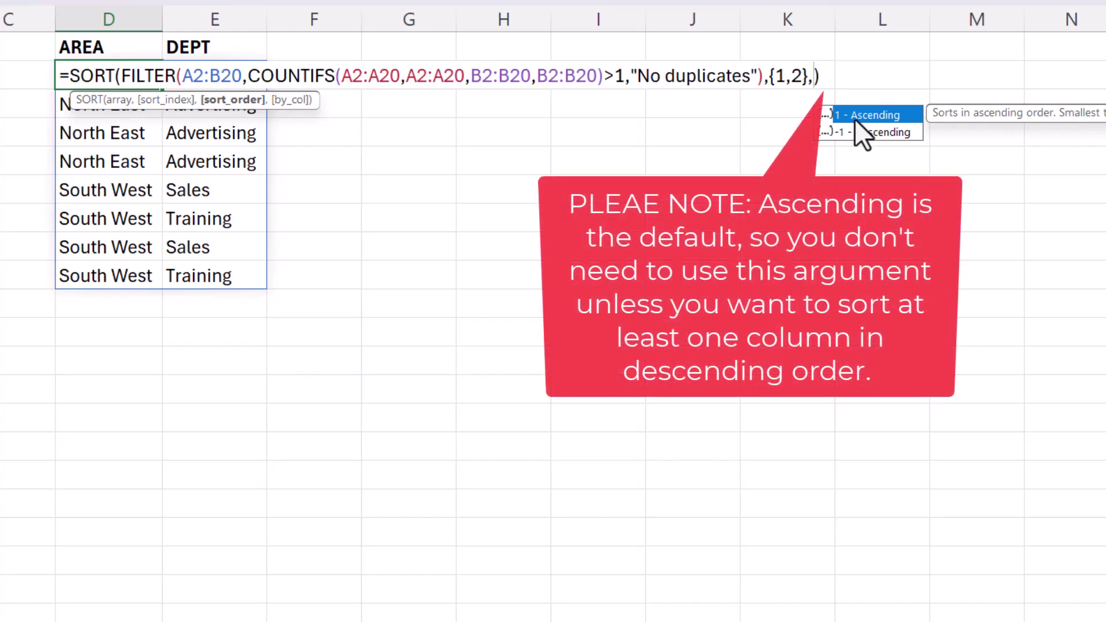
pyautogui.write('{1')
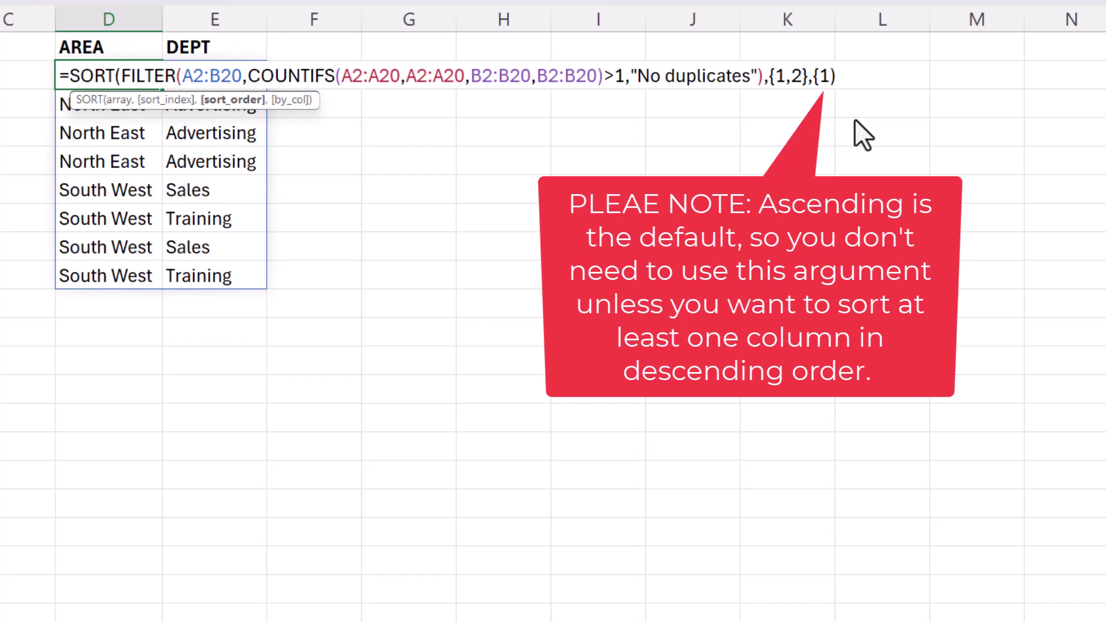
pyautogui.write(',1}')
pyautogui.press('Return')
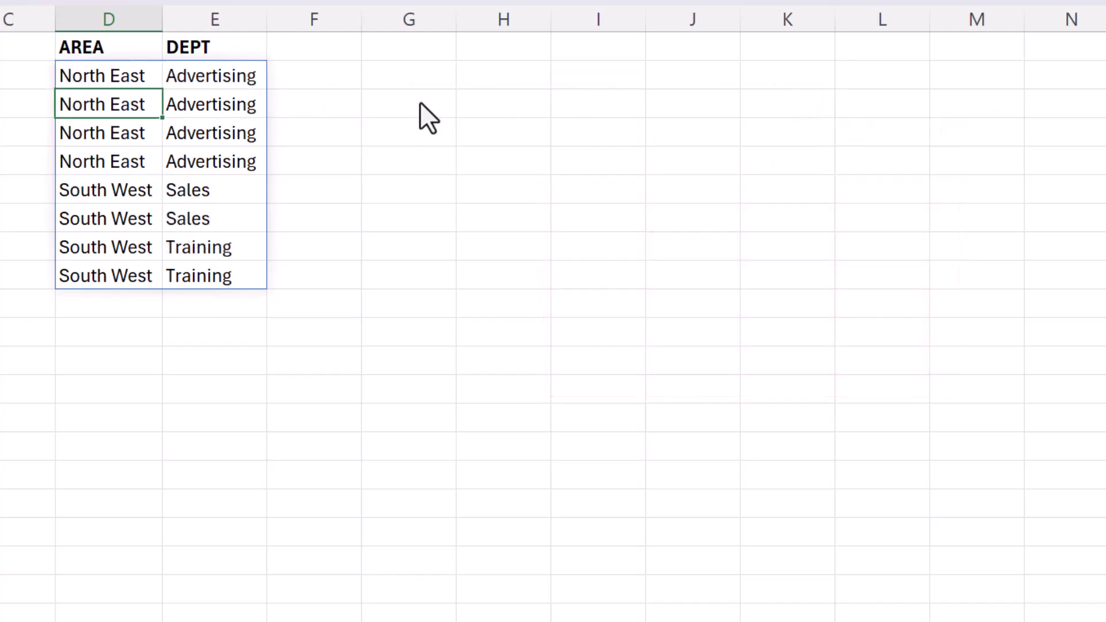